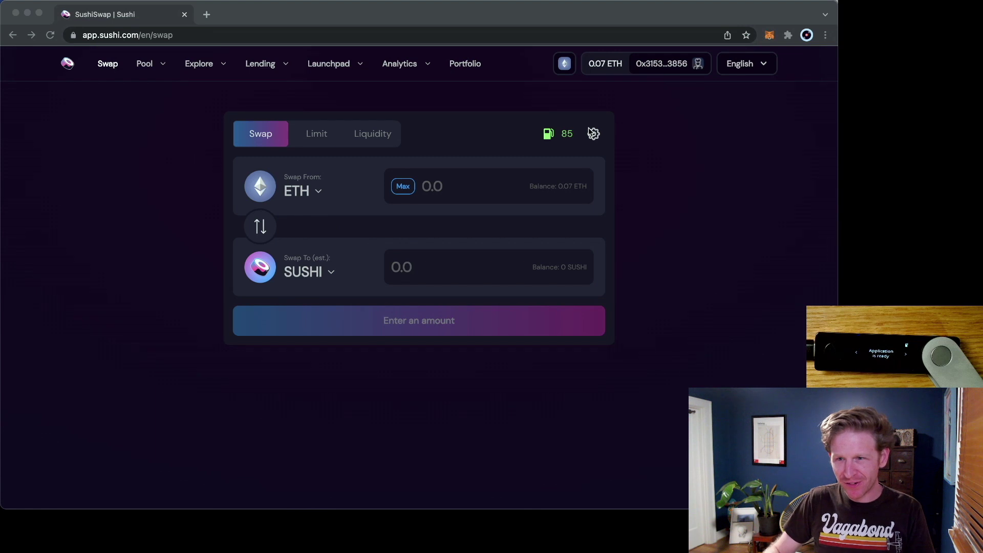
pyautogui.click(772, 36)
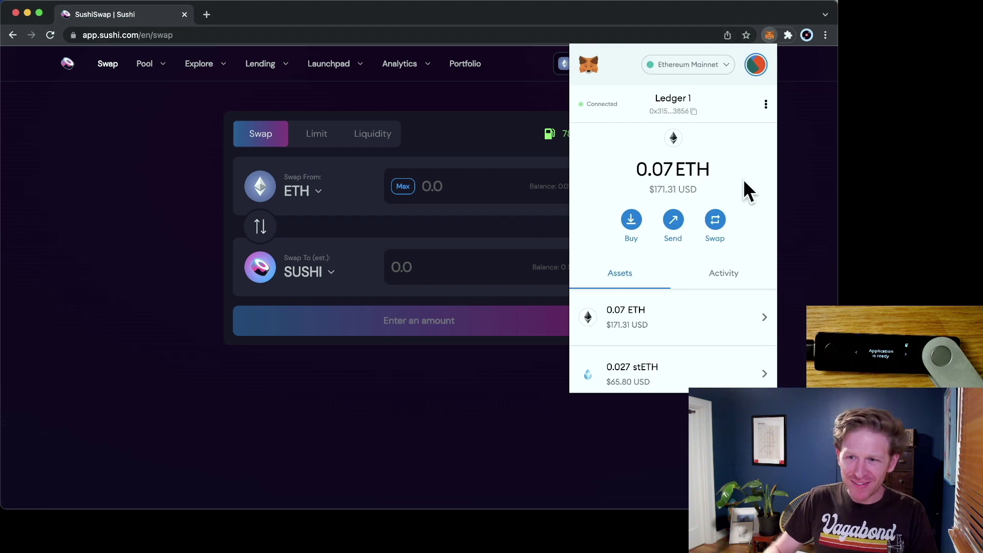
pyautogui.click(684, 71)
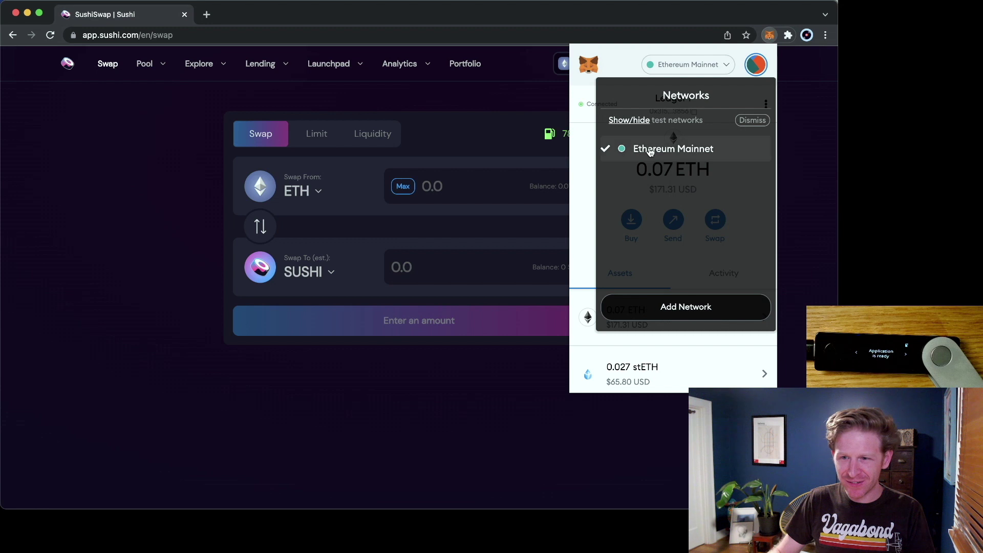
pyautogui.click(663, 309)
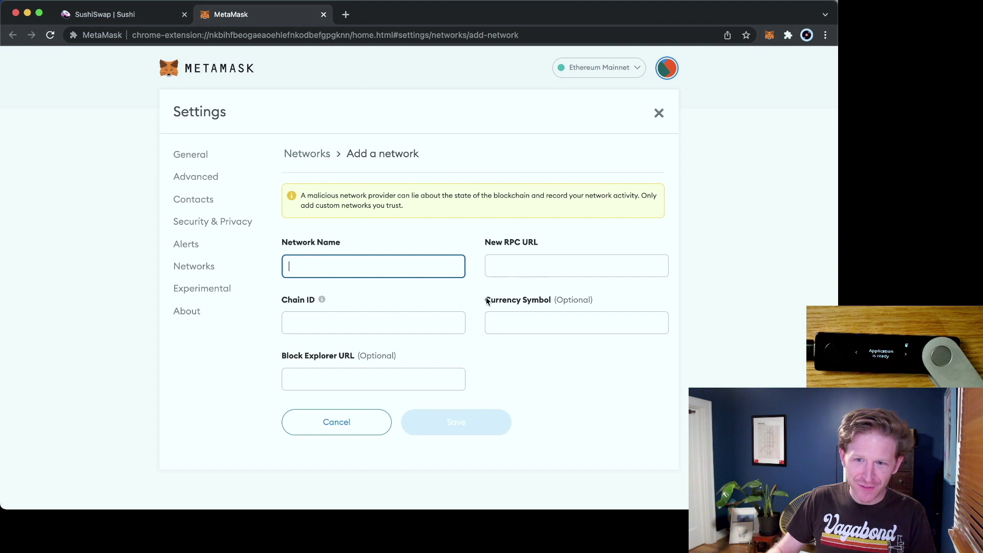
pyautogui.click(323, 16)
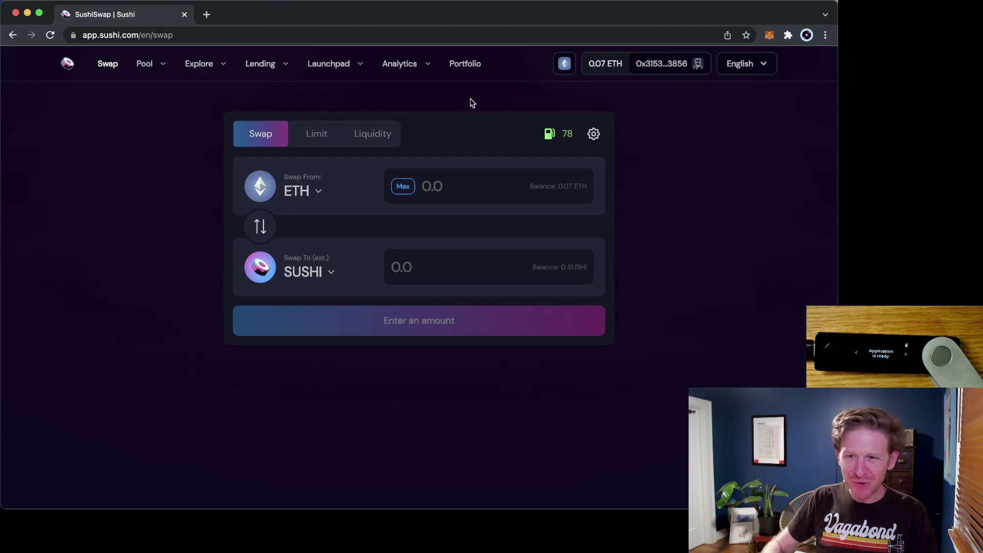
# - Pick Polygon in Sushi's network selector, approve it in MetaMask, and switch the wallet to Matic
pyautogui.click(564, 65)
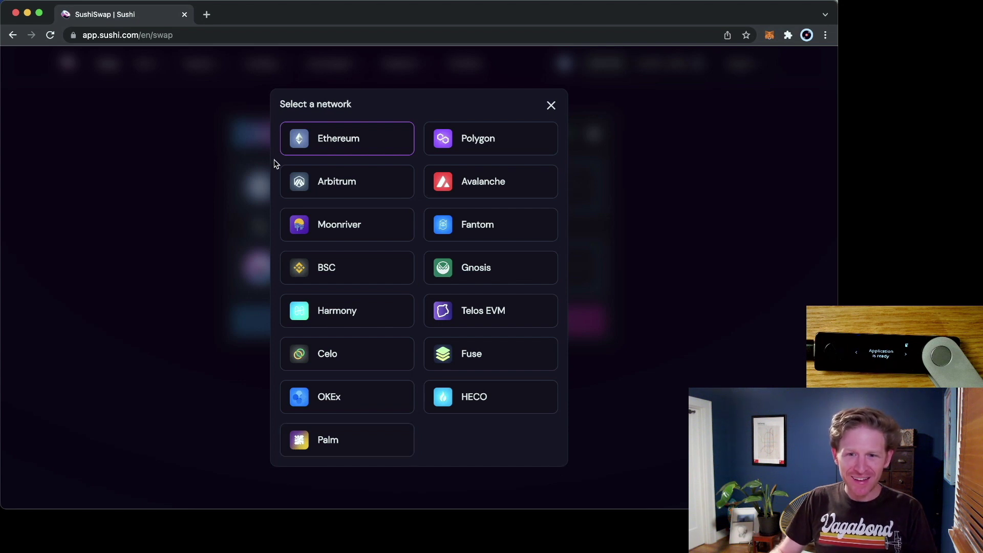
pyautogui.click(481, 145)
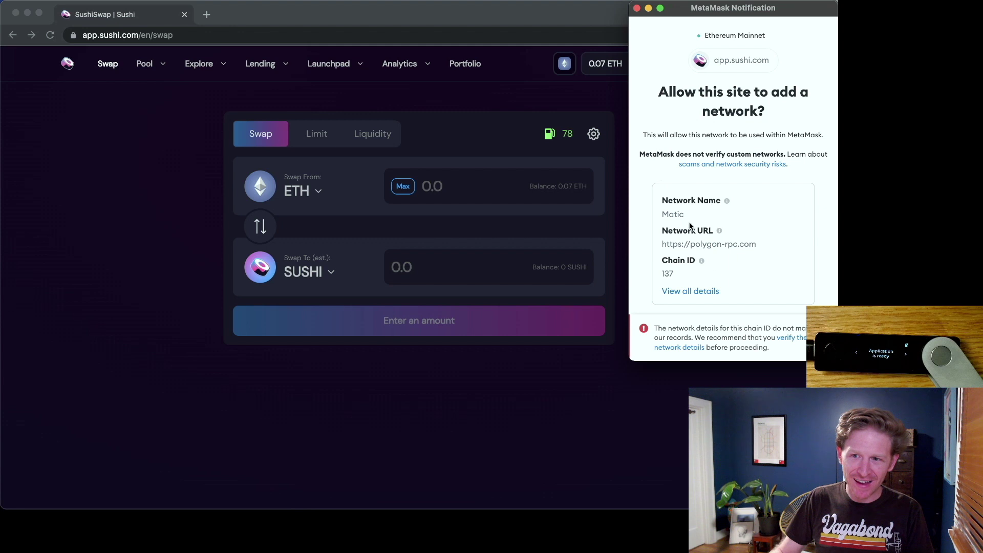
pyautogui.scroll(-2, 704, 233)
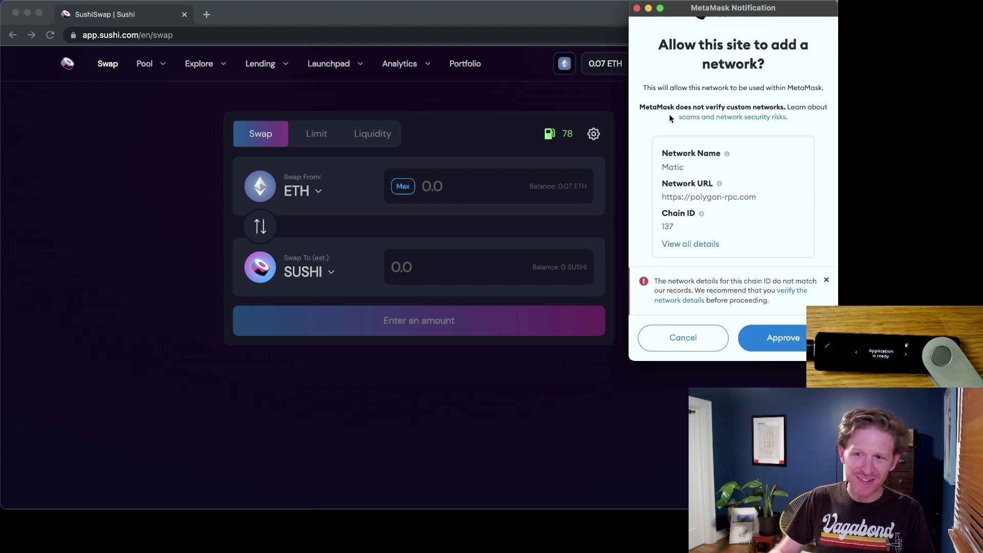
pyautogui.click(773, 340)
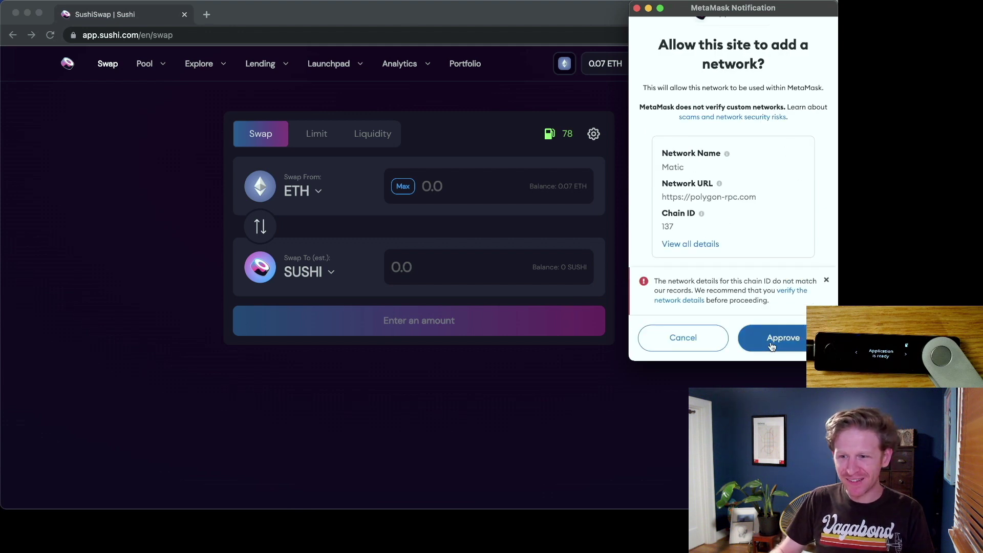
pyautogui.click(768, 347)
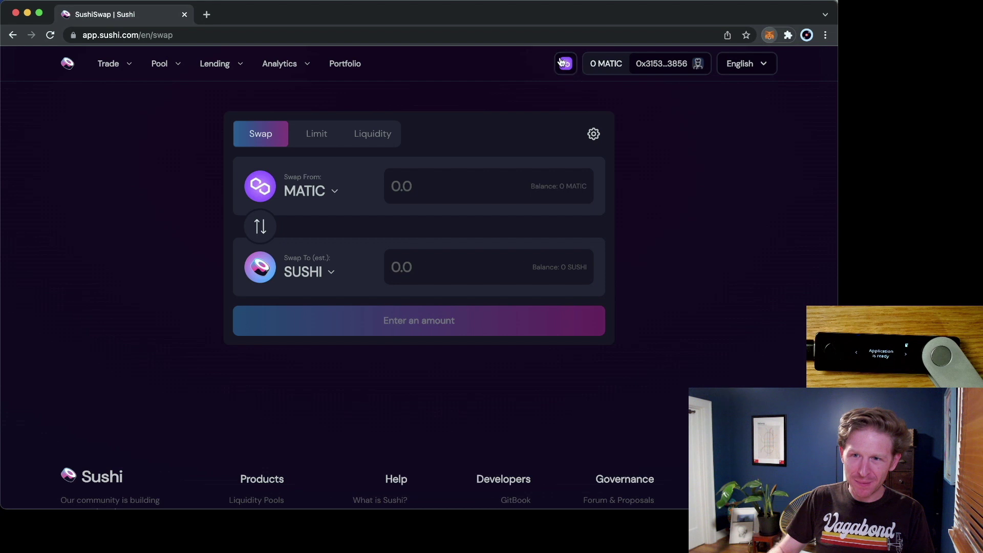
pyautogui.click(768, 37)
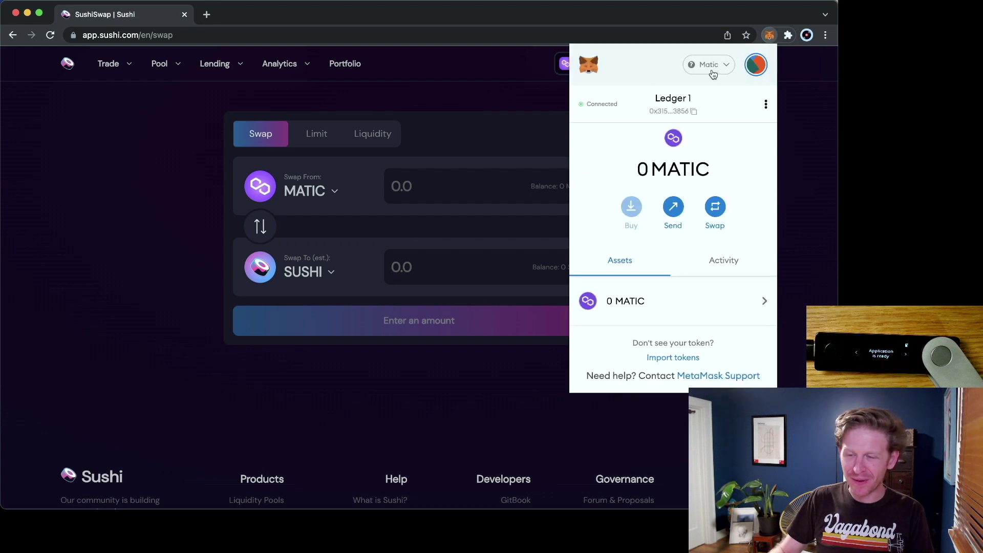
# - Toggle MetaMask from Matic to Ethereum Mainnet and back to Matic, then return to SushiSwap
pyautogui.click(709, 65)
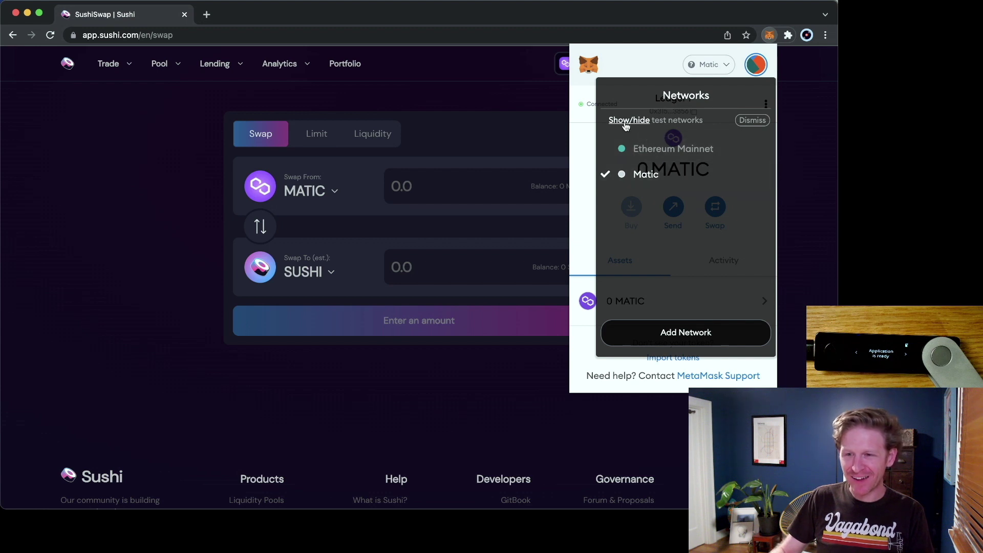
pyautogui.click(637, 150)
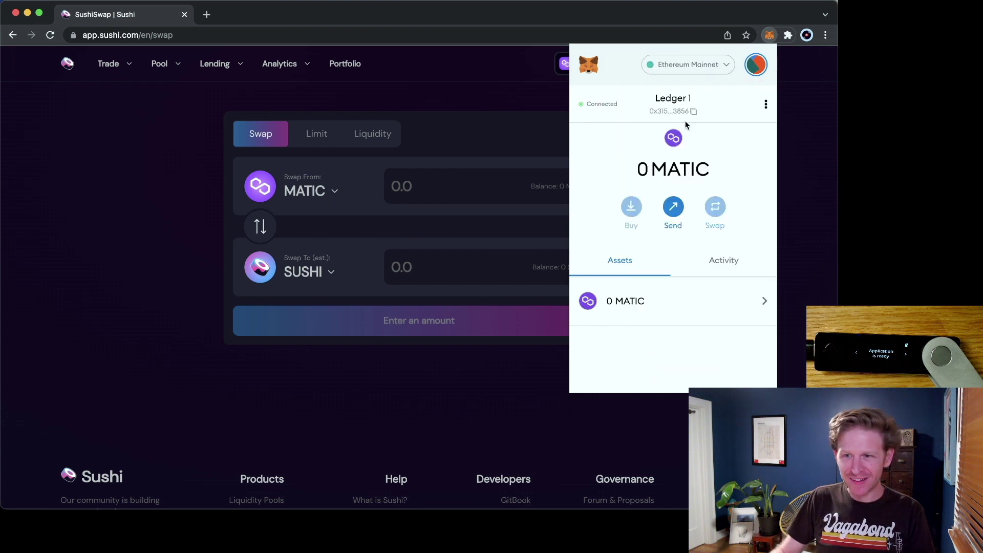
pyautogui.click(723, 65)
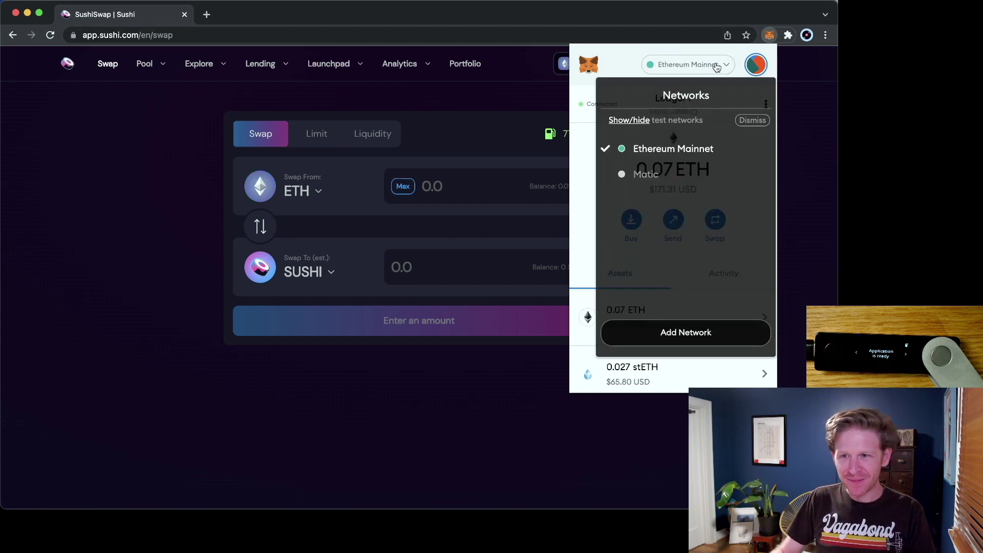
pyautogui.click(640, 171)
pyautogui.click(496, 97)
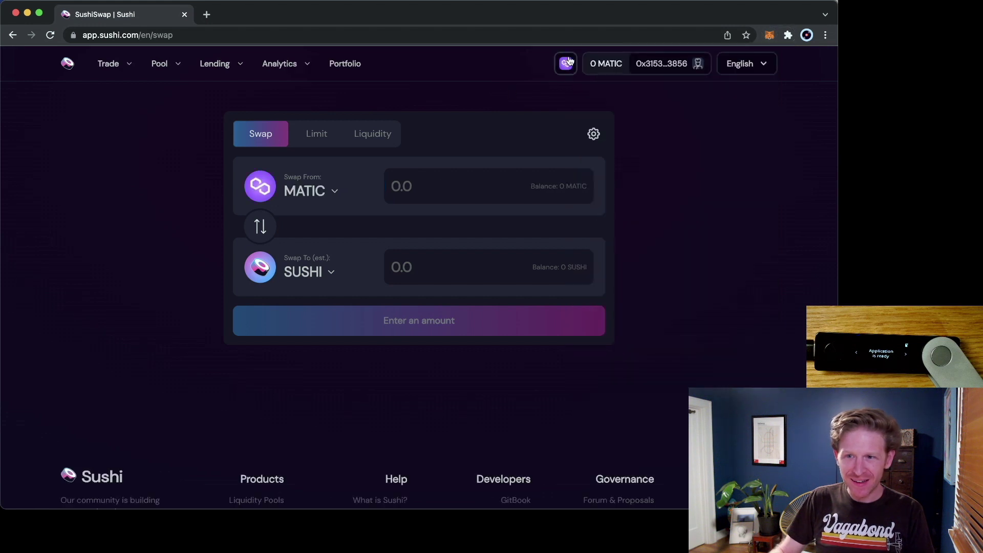
pyautogui.click(566, 64)
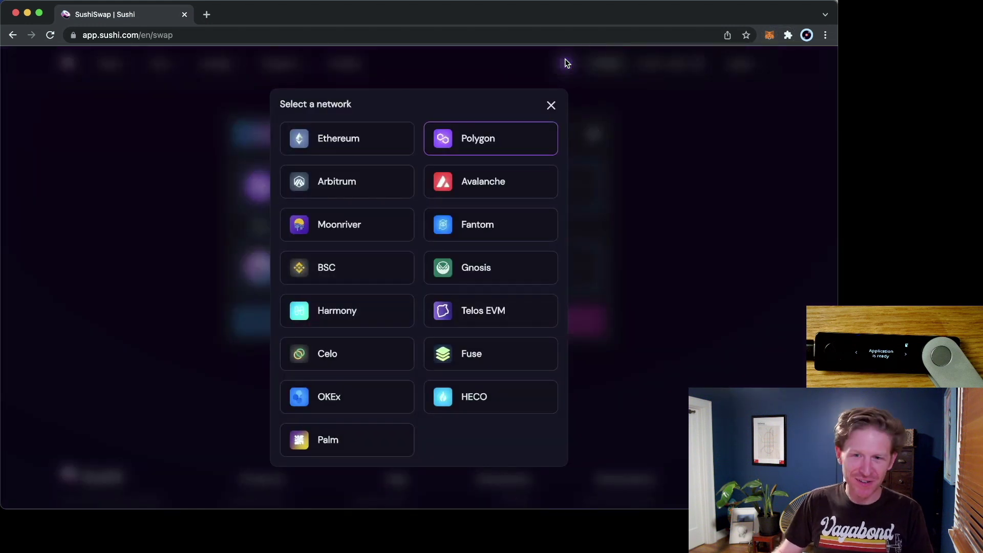
# - Add the Avalanche network to MetaMask and switch the wallet to it
pyautogui.click(450, 179)
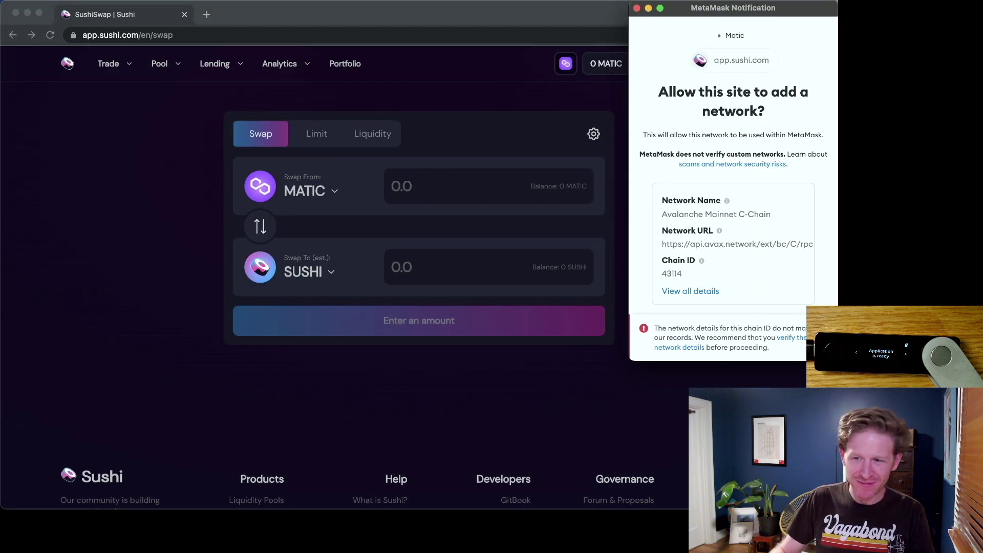
pyautogui.click(775, 339)
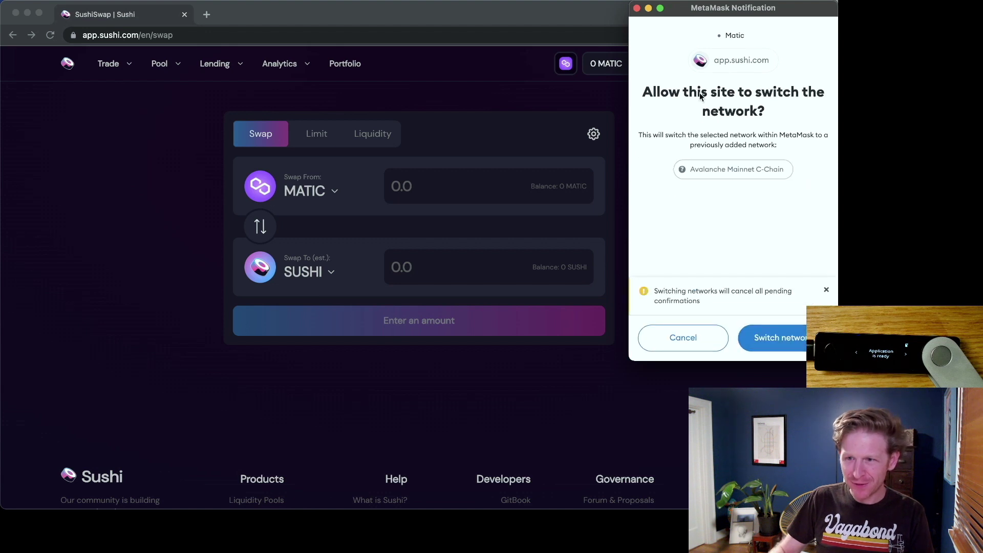
pyautogui.click(792, 348)
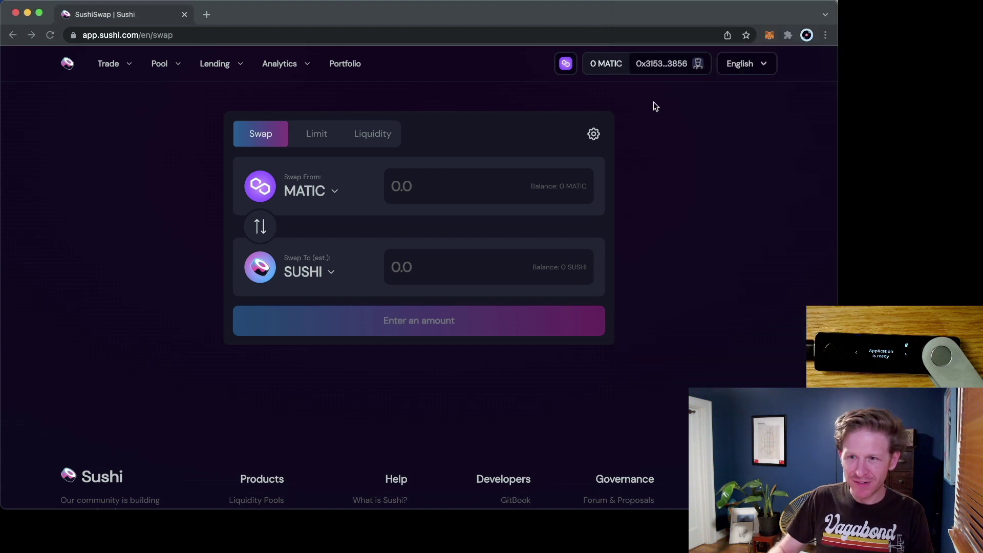
# - Add Fantom from Sushi's network list and switch the wallet to it
pyautogui.click(567, 64)
pyautogui.click(466, 240)
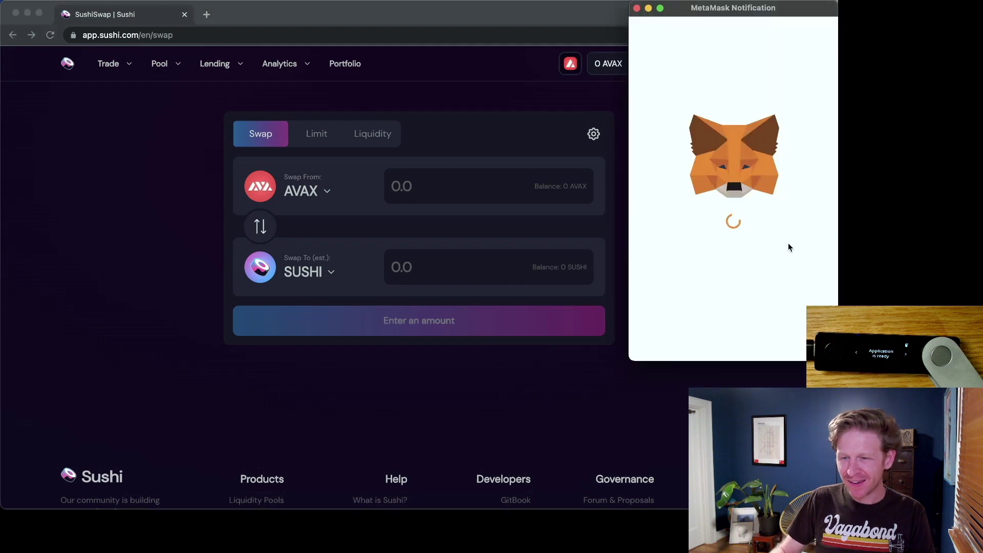
pyautogui.scroll(-2, 788, 243)
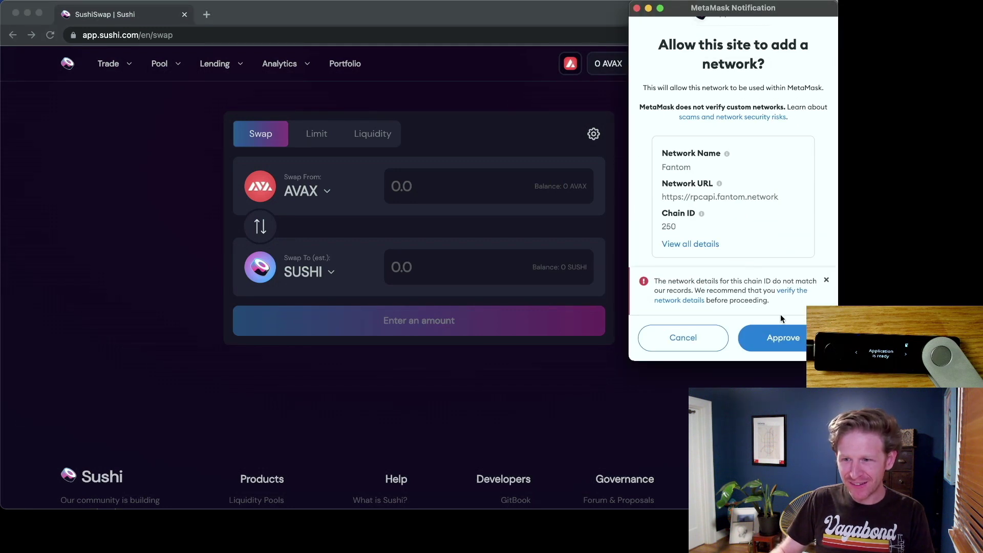
pyautogui.click(779, 337)
pyautogui.click(779, 336)
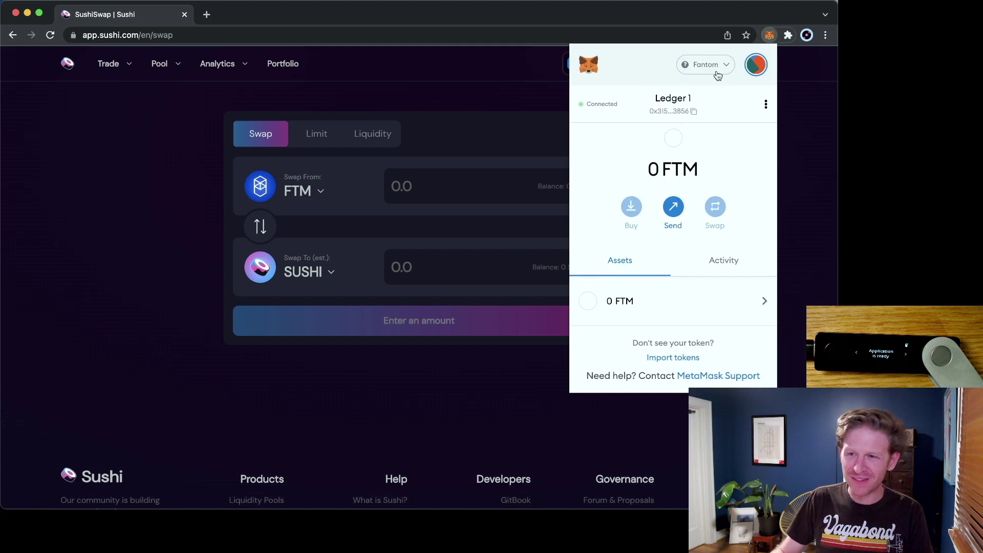
# - Switch the wallet to Ethereum Mainnet, then to Avalanche Mainnet C-Chain
pyautogui.click(708, 65)
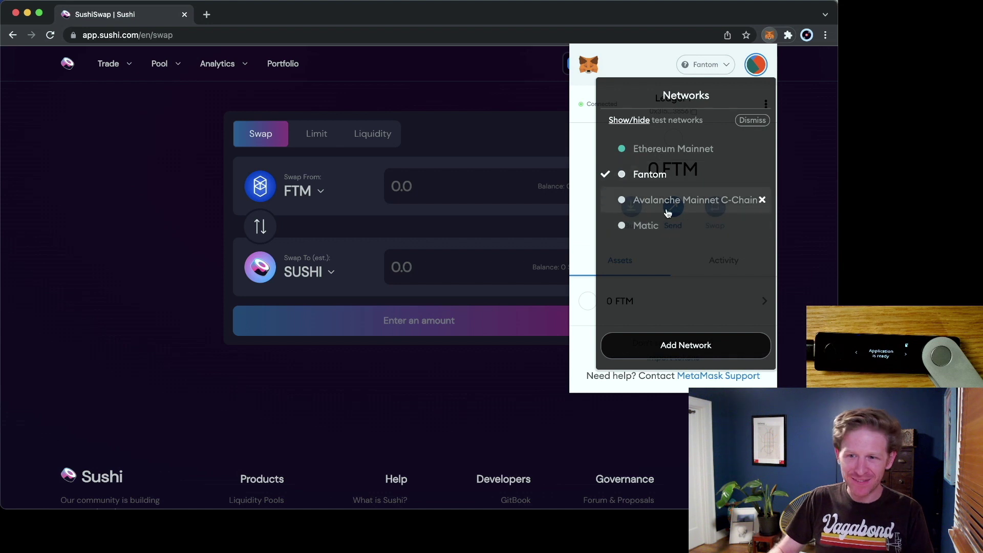
pyautogui.click(646, 152)
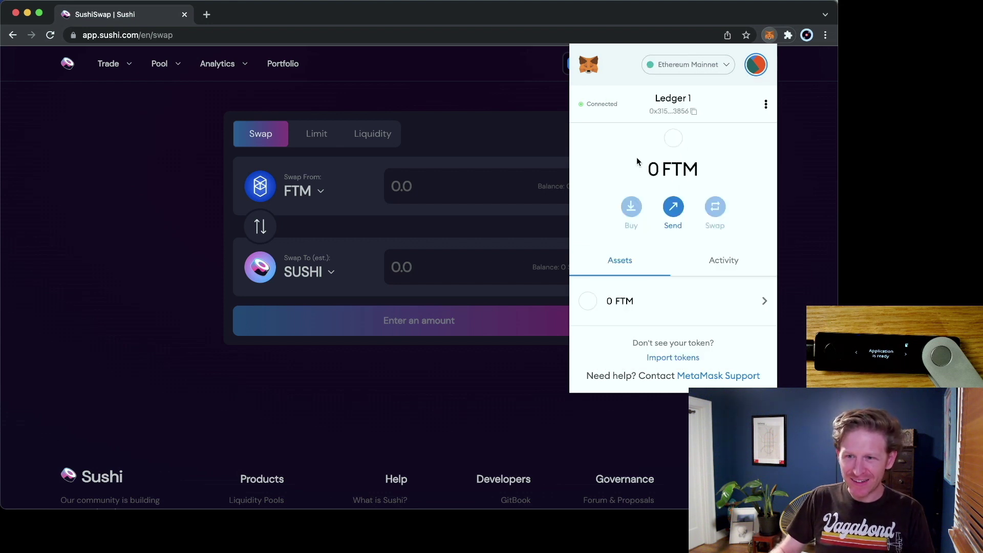
pyautogui.click(687, 64)
pyautogui.click(661, 200)
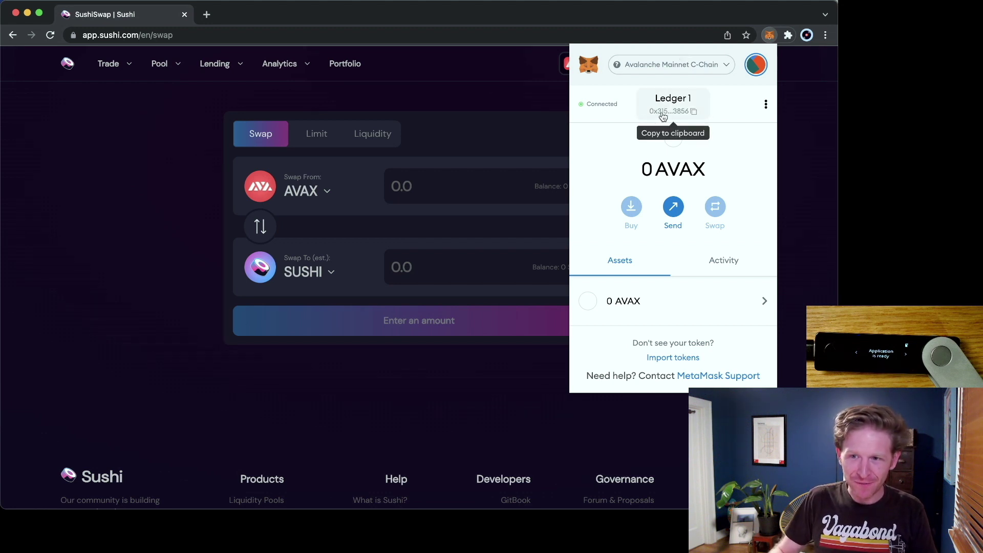
# - Switch the wallet back through Ethereum Mainnet to Matic and return to SushiSwap's network list
pyautogui.click(670, 67)
pyautogui.click(652, 150)
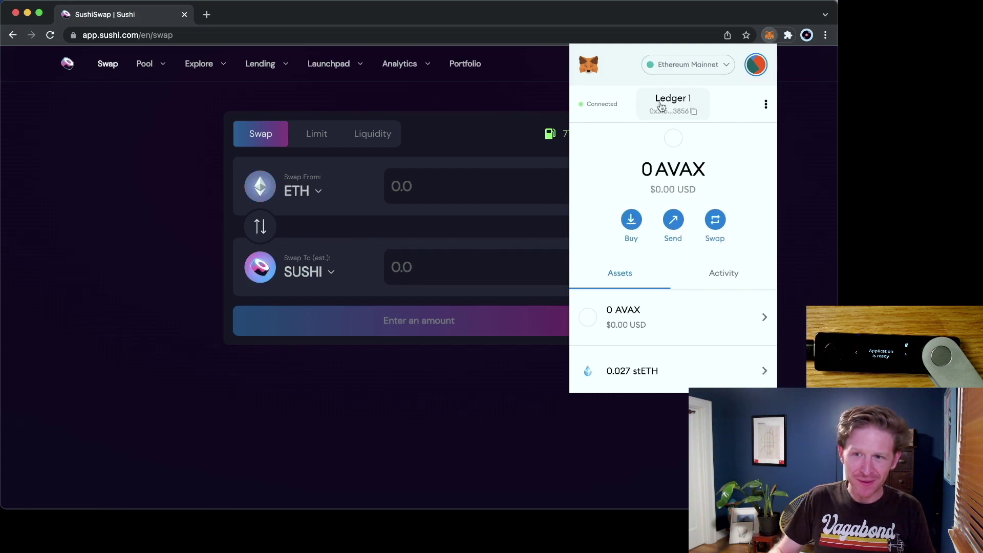
pyautogui.click(673, 65)
pyautogui.click(642, 226)
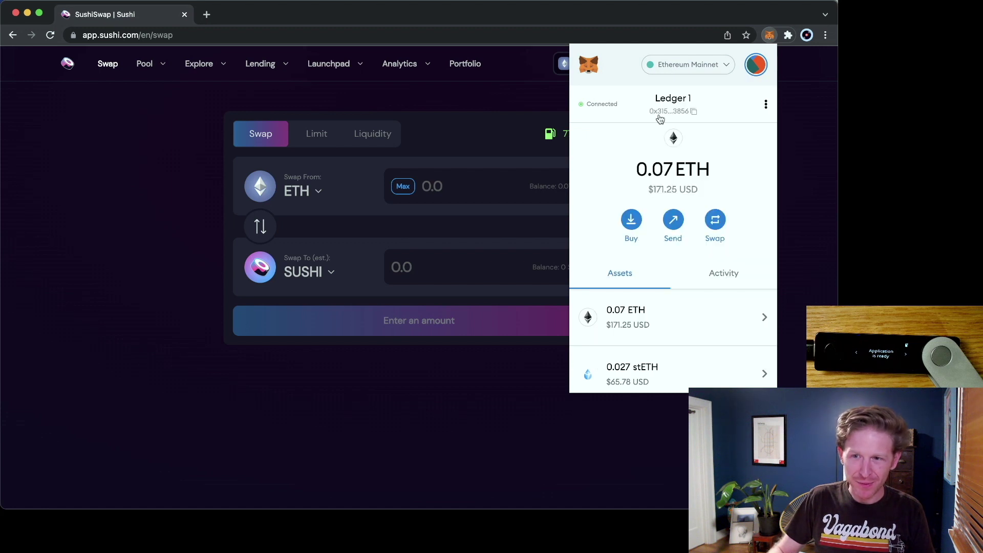
pyautogui.click(709, 63)
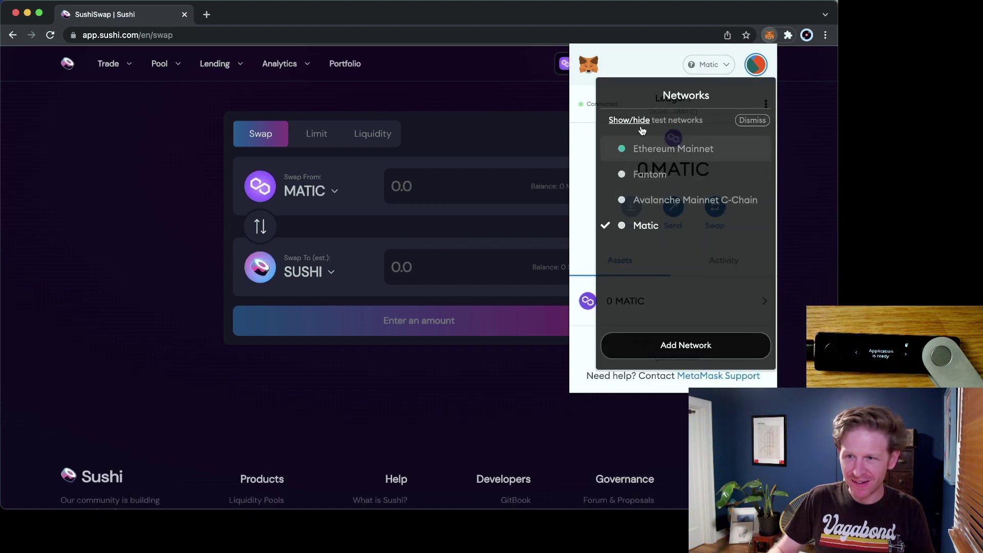
pyautogui.click(549, 77)
pyautogui.click(557, 71)
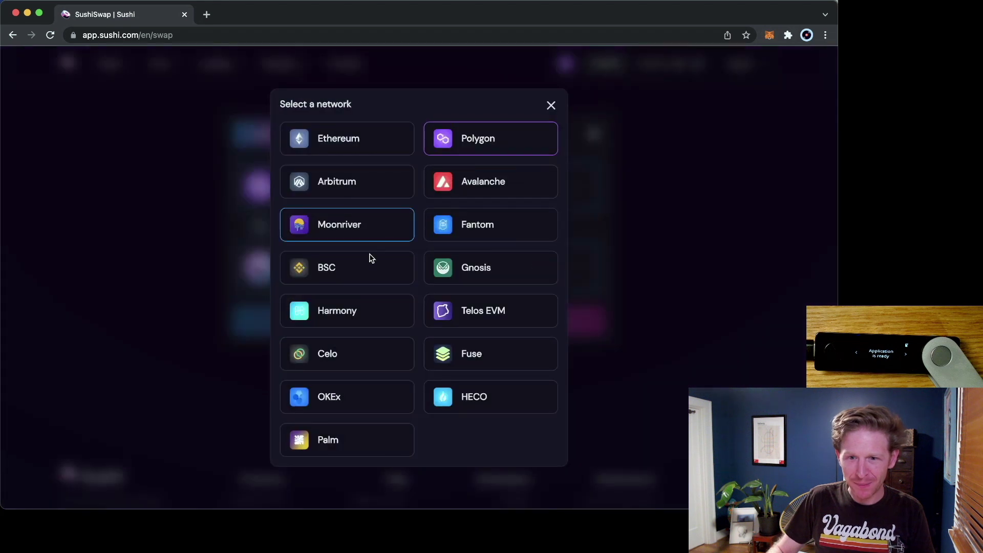
# - Add Binance Smart Chain (chain ID 56), switch the wallet to it, and check the 0 BNB balance
pyautogui.click(358, 273)
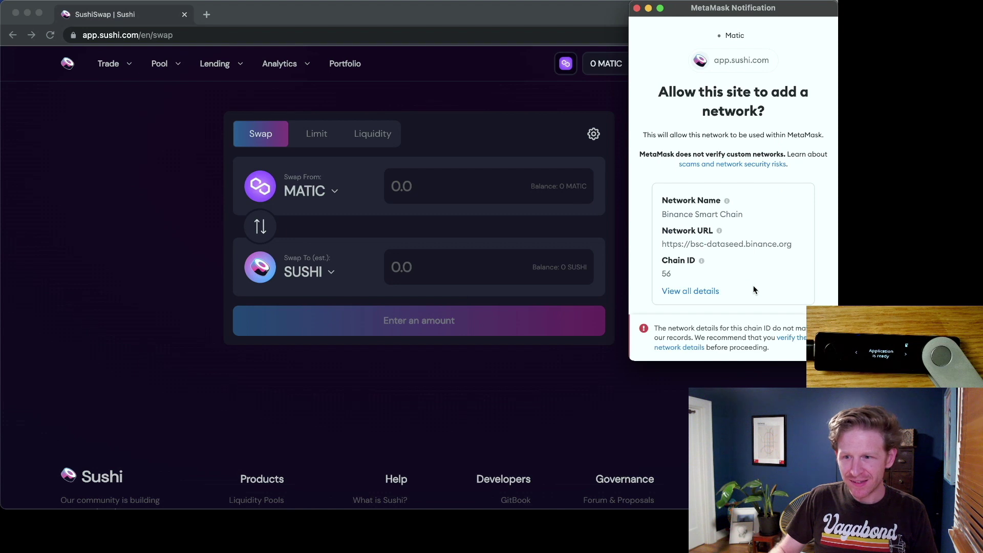
pyautogui.click(773, 338)
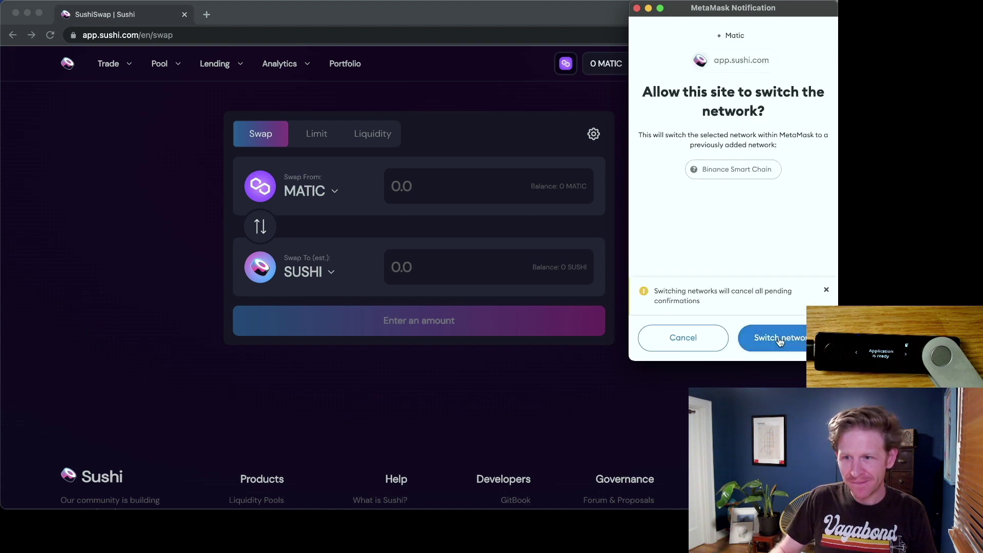
pyautogui.click(779, 340)
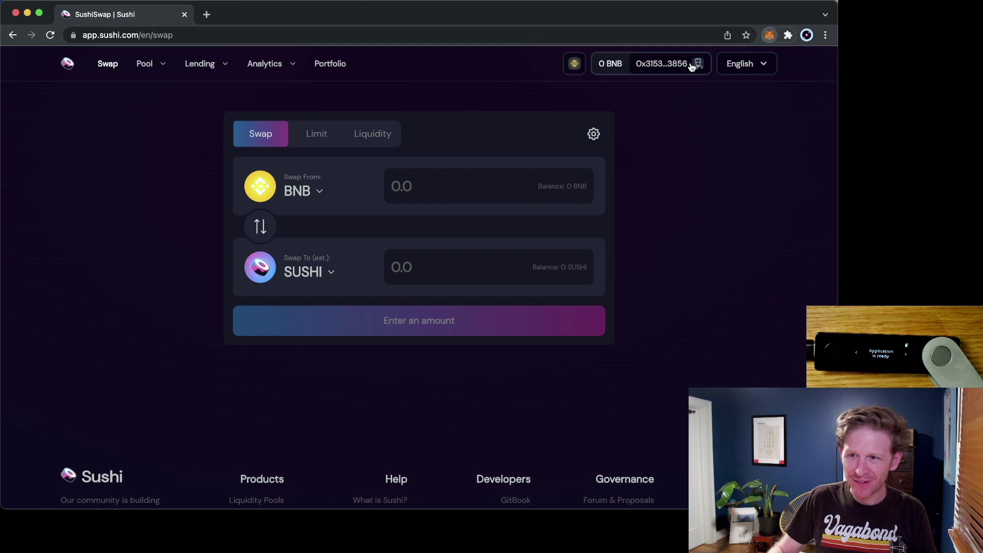
pyautogui.click(770, 35)
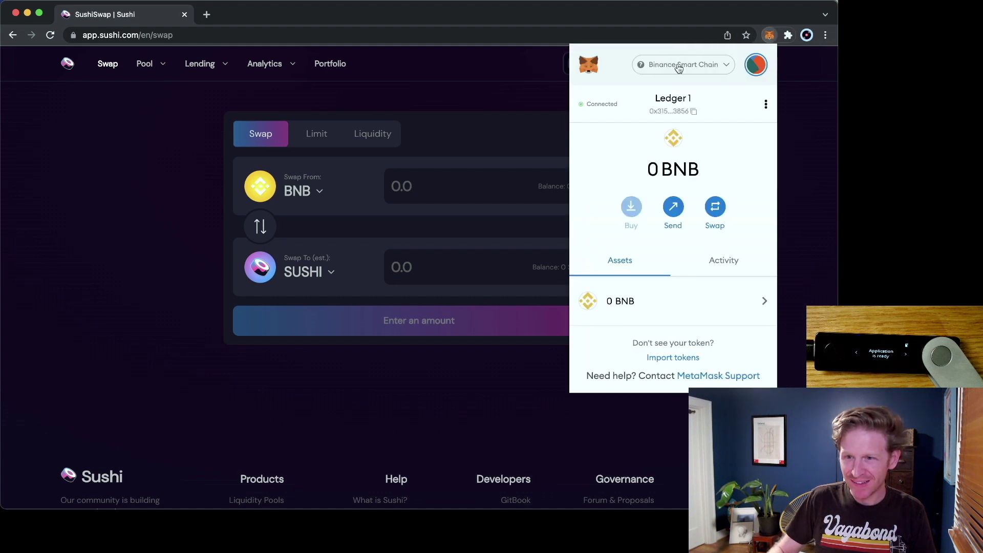